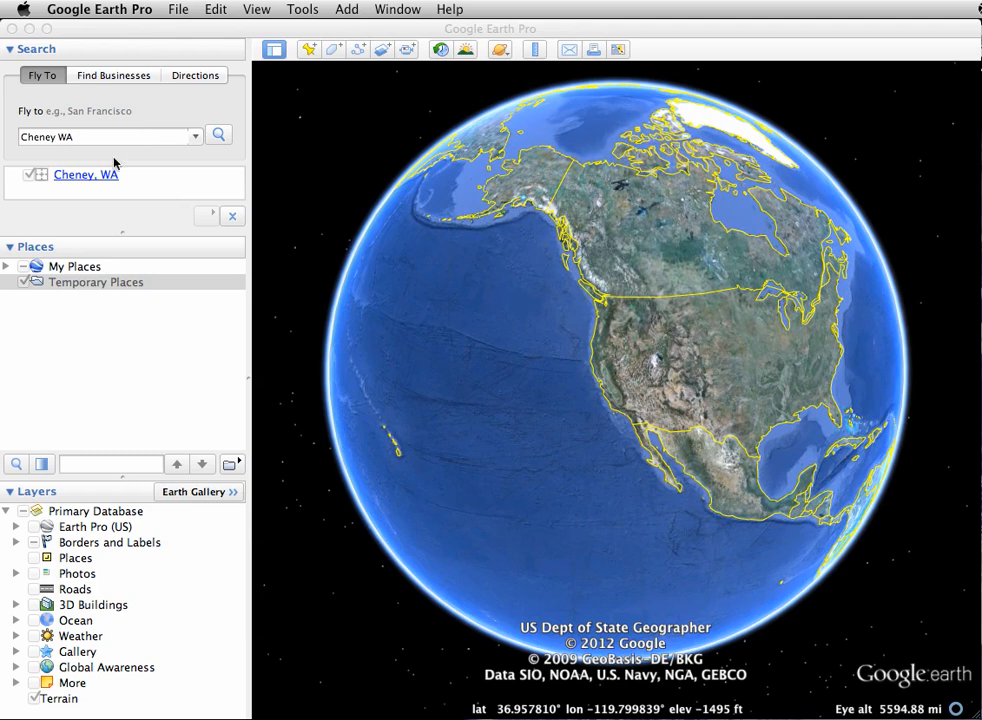
# Fly to the Cheney, WA search result, close its information balloon and frame the university campus.
pyautogui.click(90, 177)
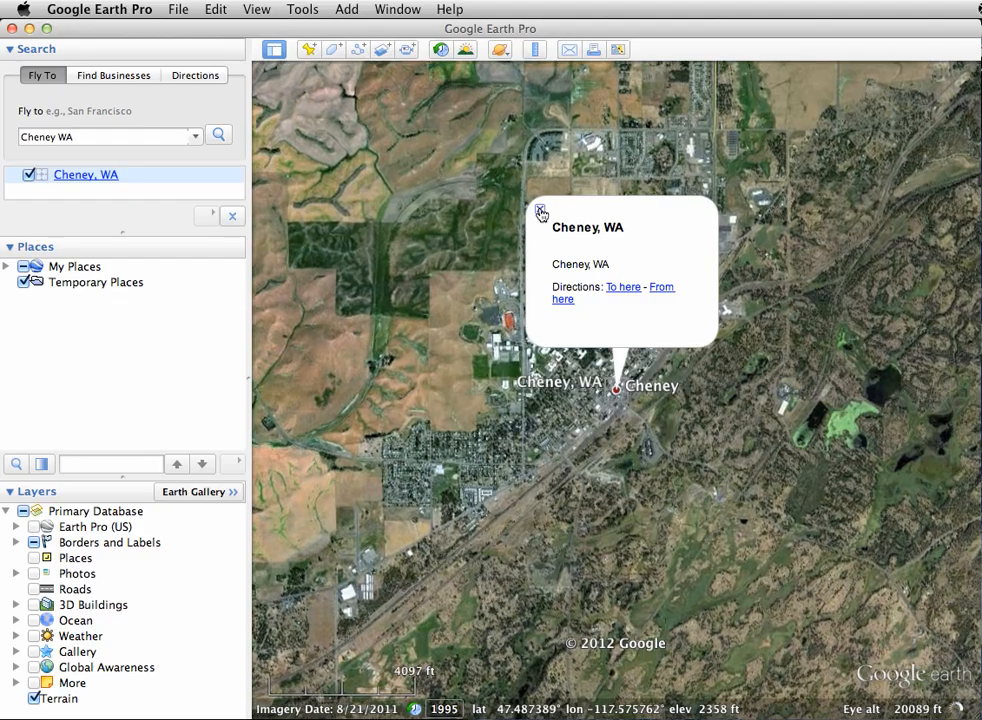
pyautogui.click(540, 212)
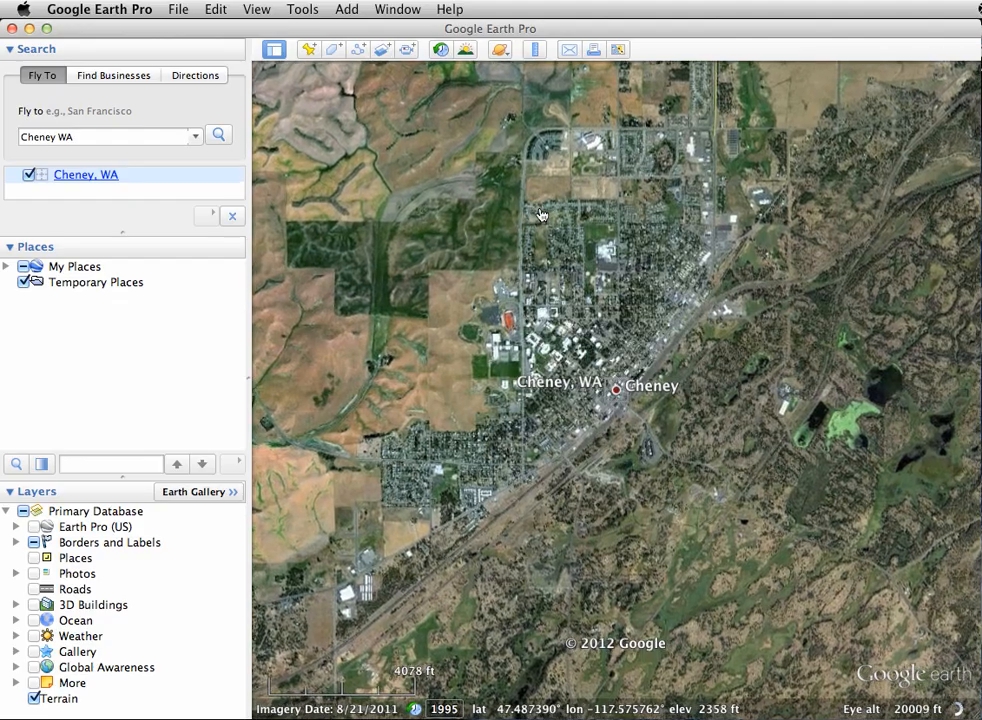
pyautogui.scroll(6, 540, 208)
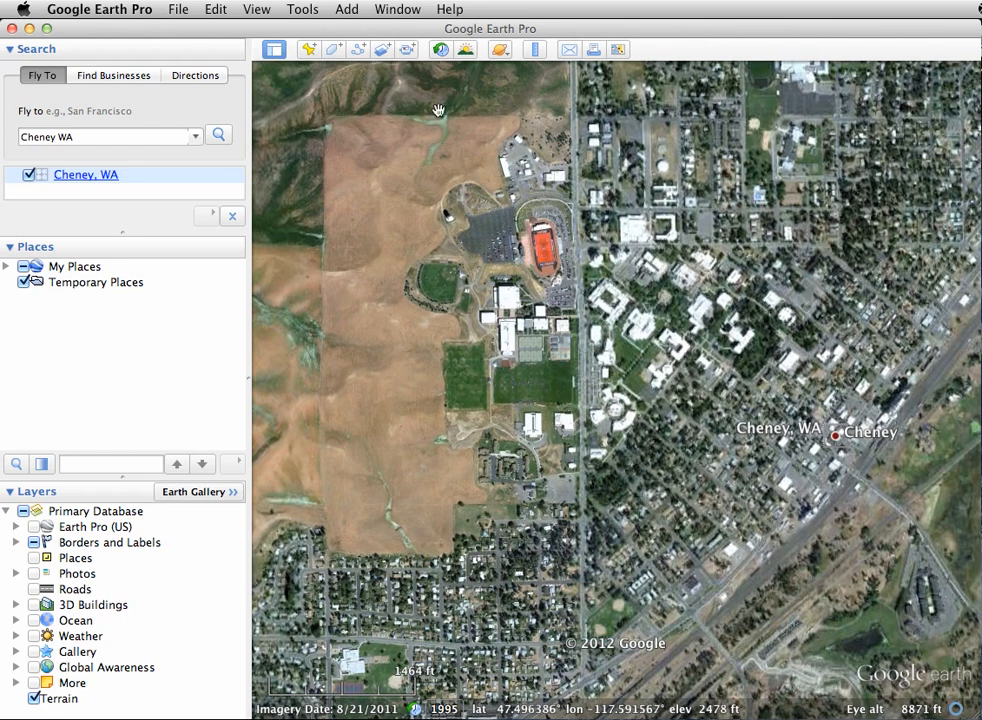
# Start a new image overlay over the campus and name it EWU Shuttle.
pyautogui.click(347, 10)
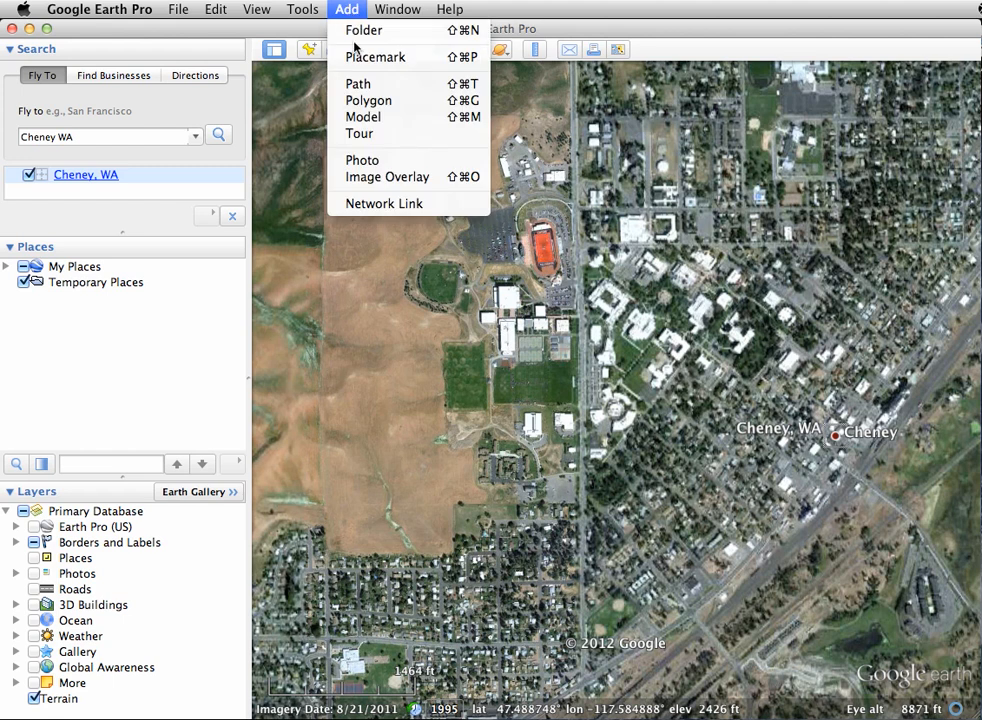
pyautogui.click(388, 177)
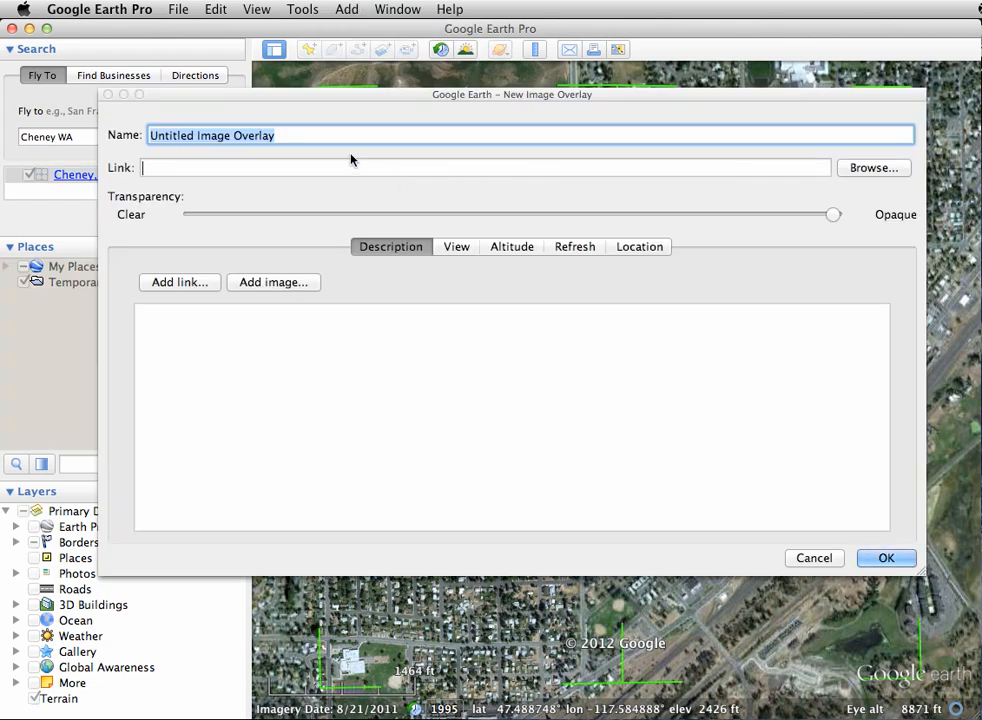
pyautogui.write('EWU')
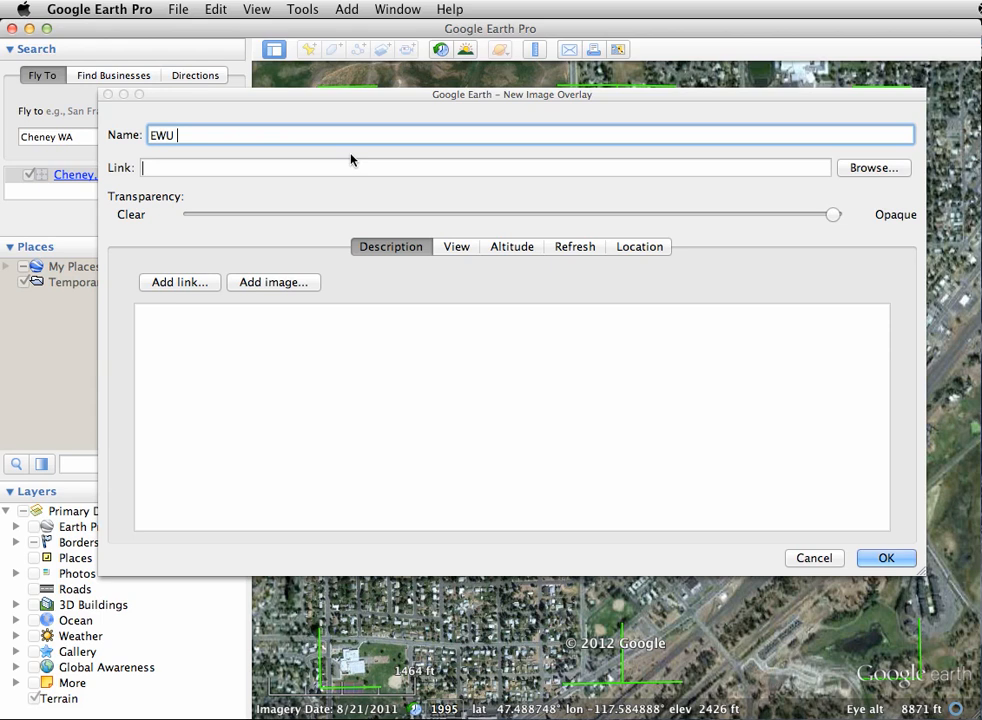
pyautogui.write(' Shuttle')
# Link EWUshuttlemap.jpg from the GEOverlayLab folder as the overlay image and make it partly transparent.
pyautogui.click(851, 170)
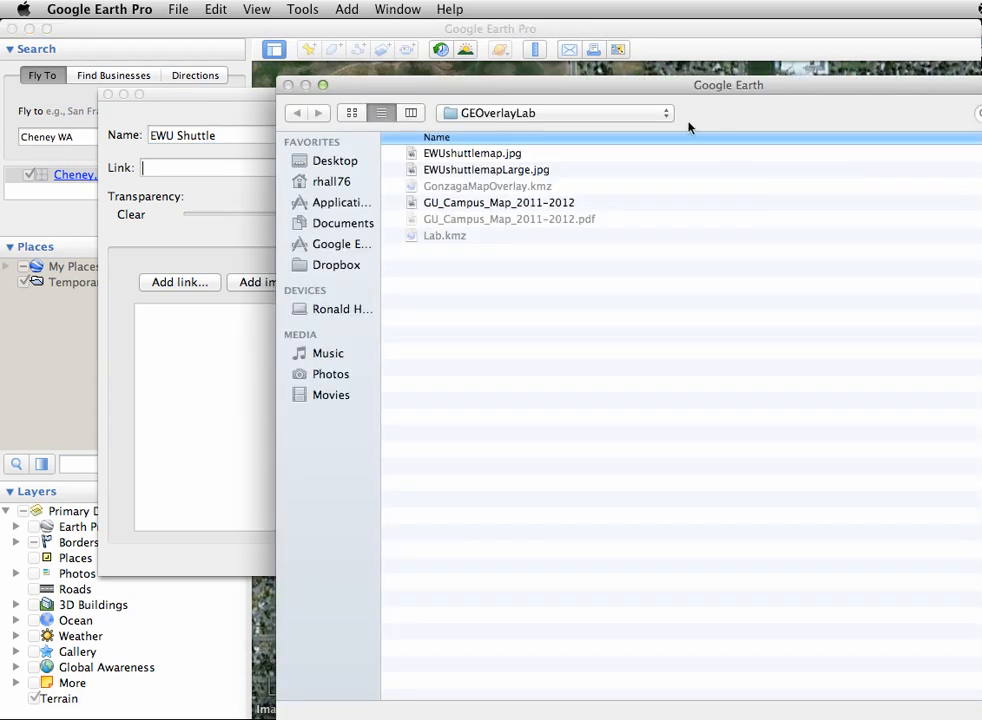
pyautogui.moveTo(630, 88); pyautogui.dragTo(405, 81)
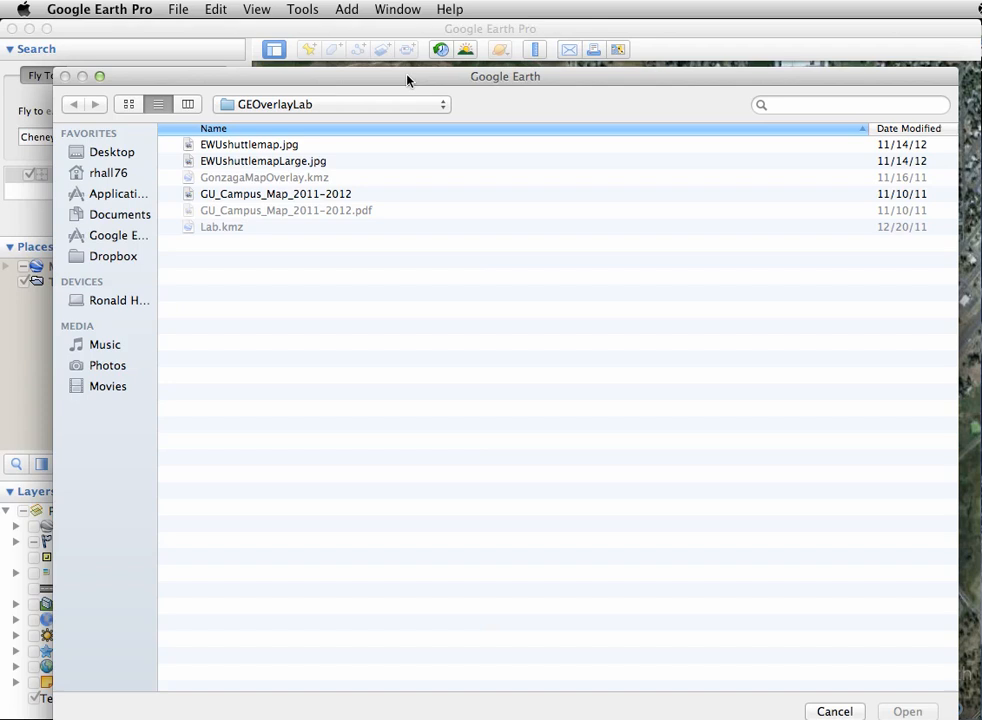
pyautogui.click(255, 148)
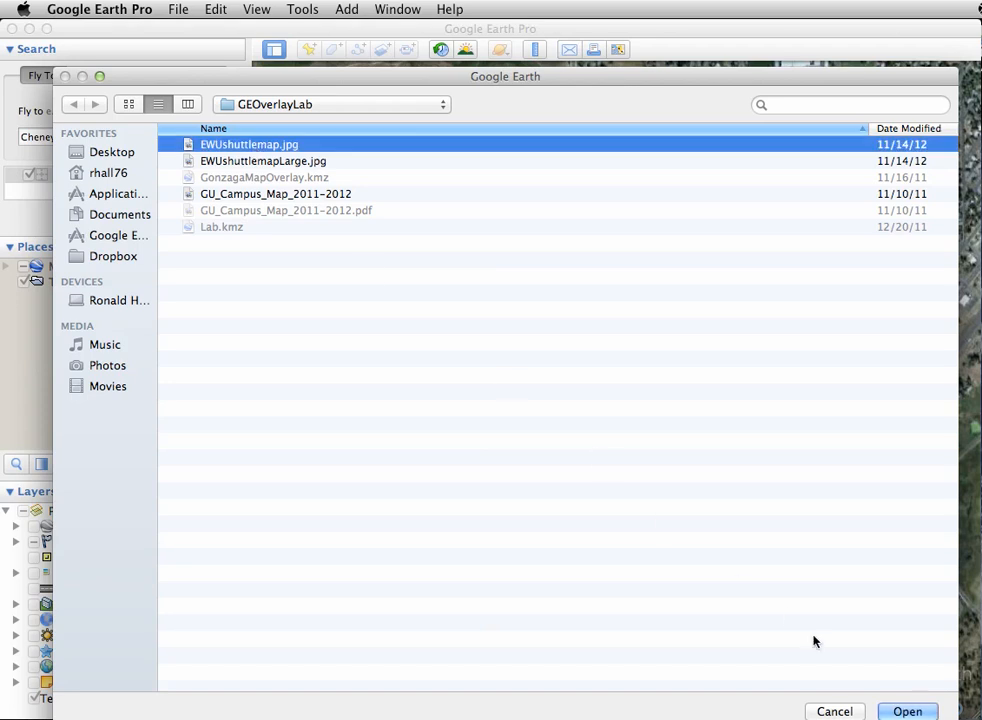
pyautogui.moveTo(680, 80); pyautogui.dragTo(680, 66)
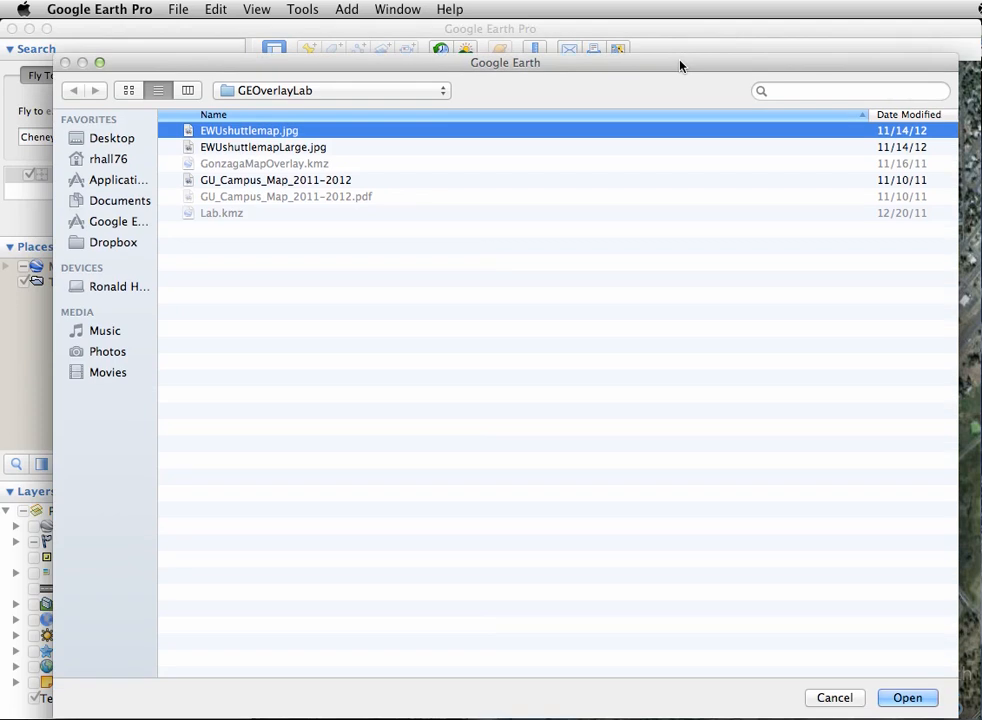
pyautogui.click(899, 696)
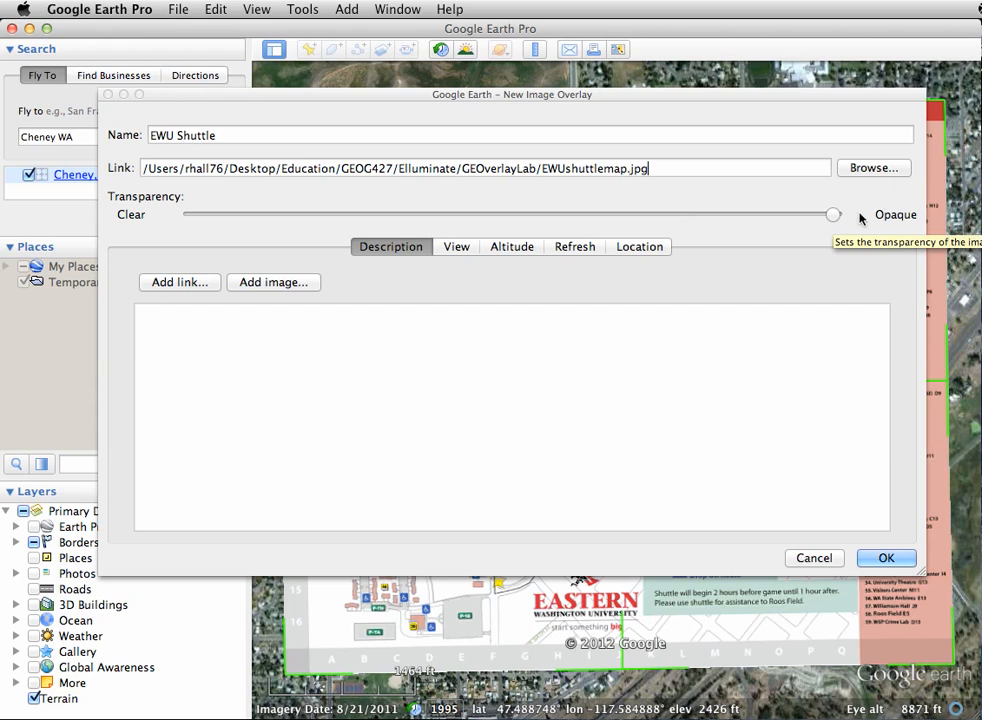
pyautogui.moveTo(826, 218); pyautogui.dragTo(559, 205)
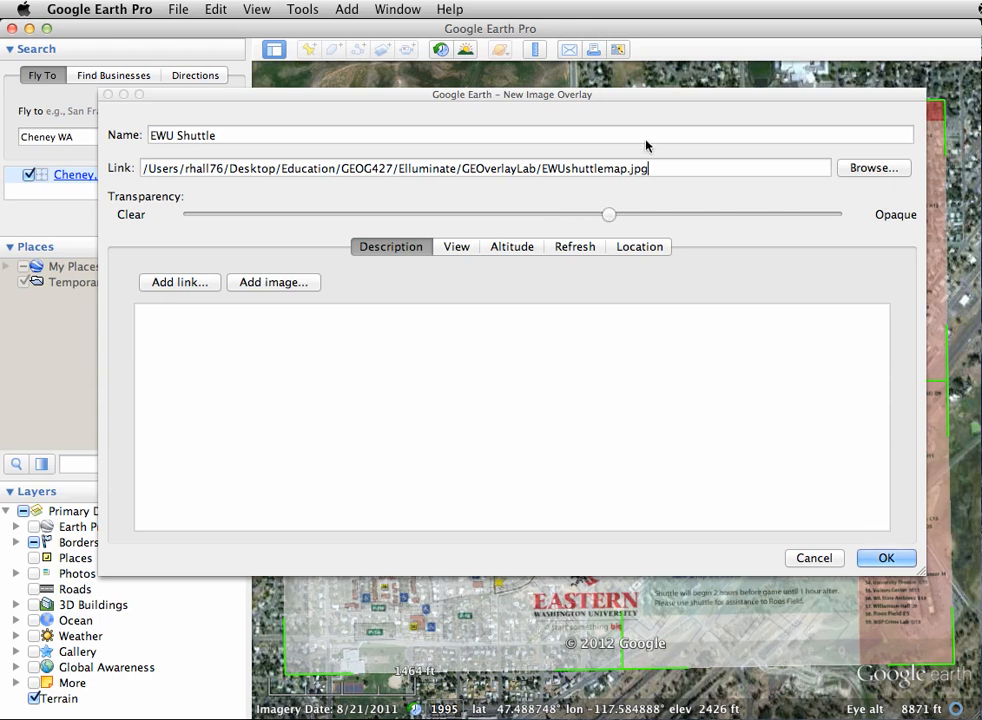
# Roughly fit the shuttle map to the campus by pulling in its north and east edges, shifting it east and fine-tuning its rotation.
pyautogui.moveTo(628, 94); pyautogui.dragTo(981, 450)
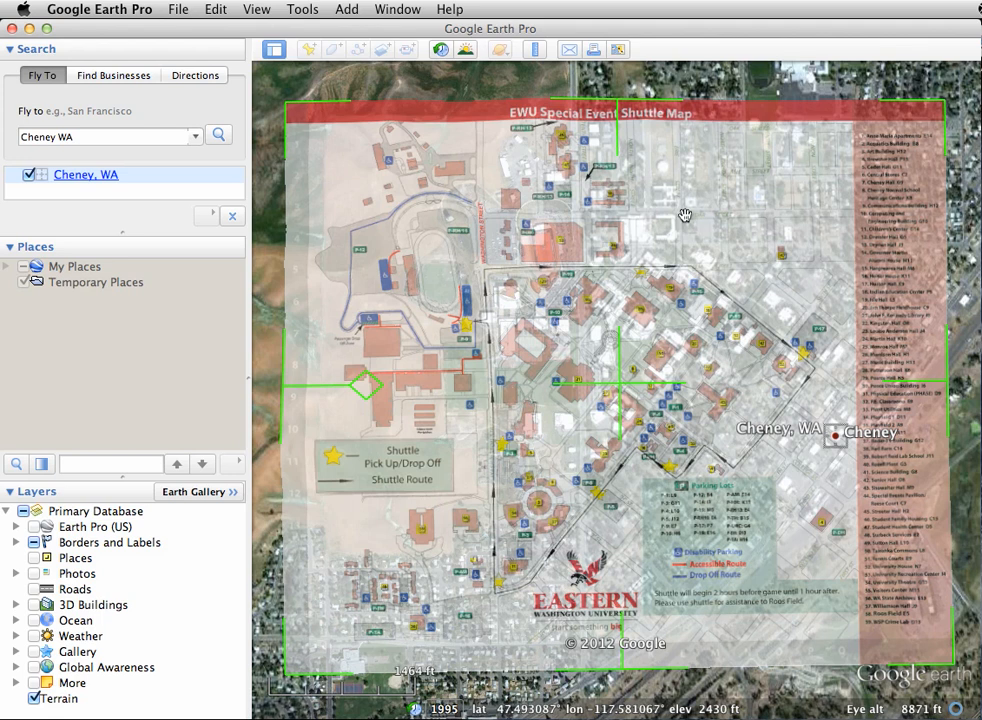
pyautogui.moveTo(618, 104); pyautogui.dragTo(620, 106)
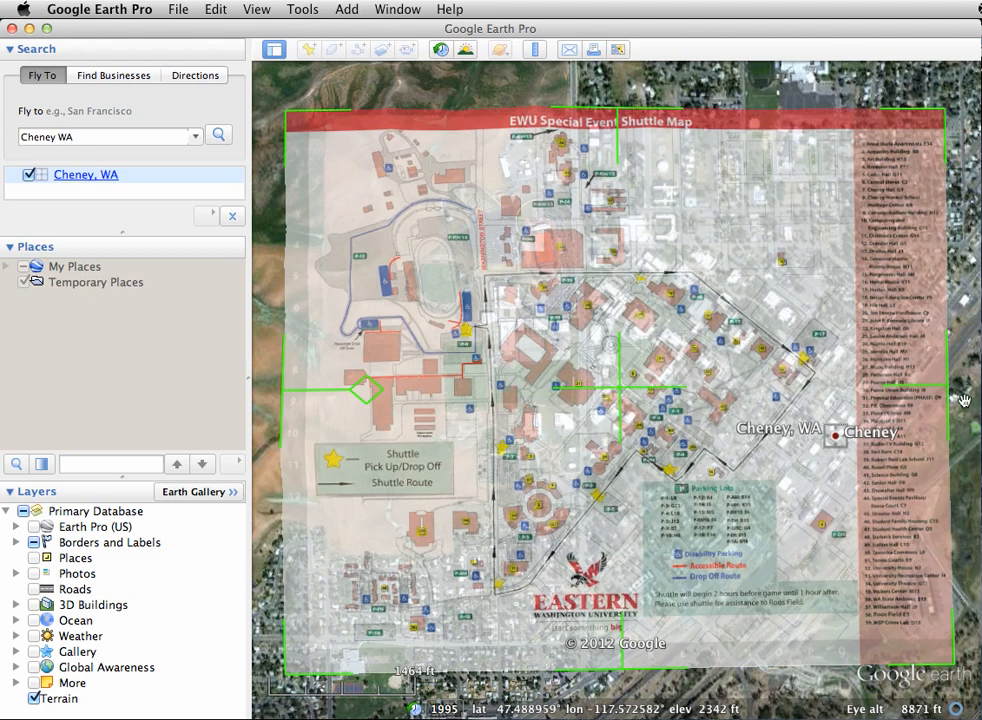
pyautogui.moveTo(952, 390); pyautogui.dragTo(940, 390)
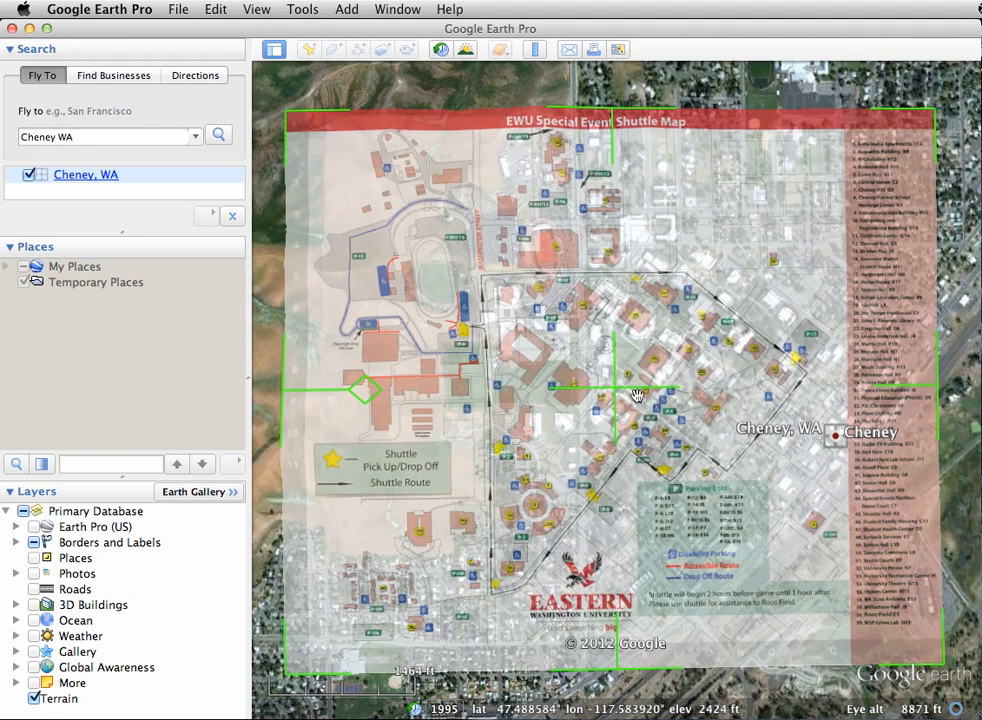
pyautogui.moveTo(620, 397); pyautogui.dragTo(711, 390)
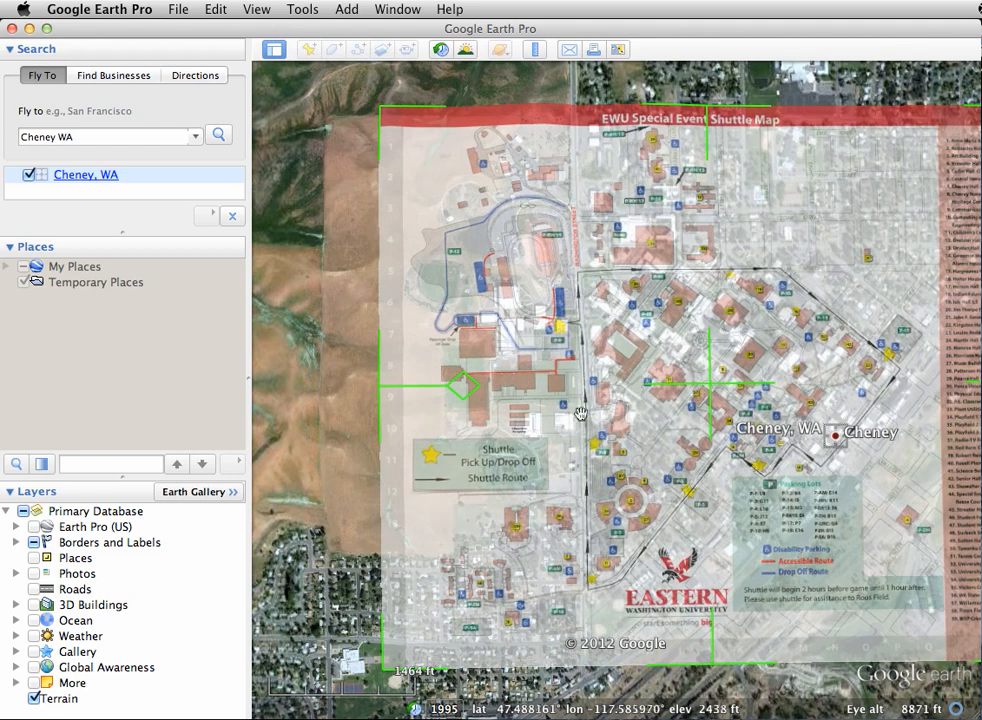
pyautogui.moveTo(470, 396)
pyautogui.mouseDown()
pyautogui.moveTo(467, 408)
pyautogui.moveTo(471, 390)
pyautogui.mouseUp()
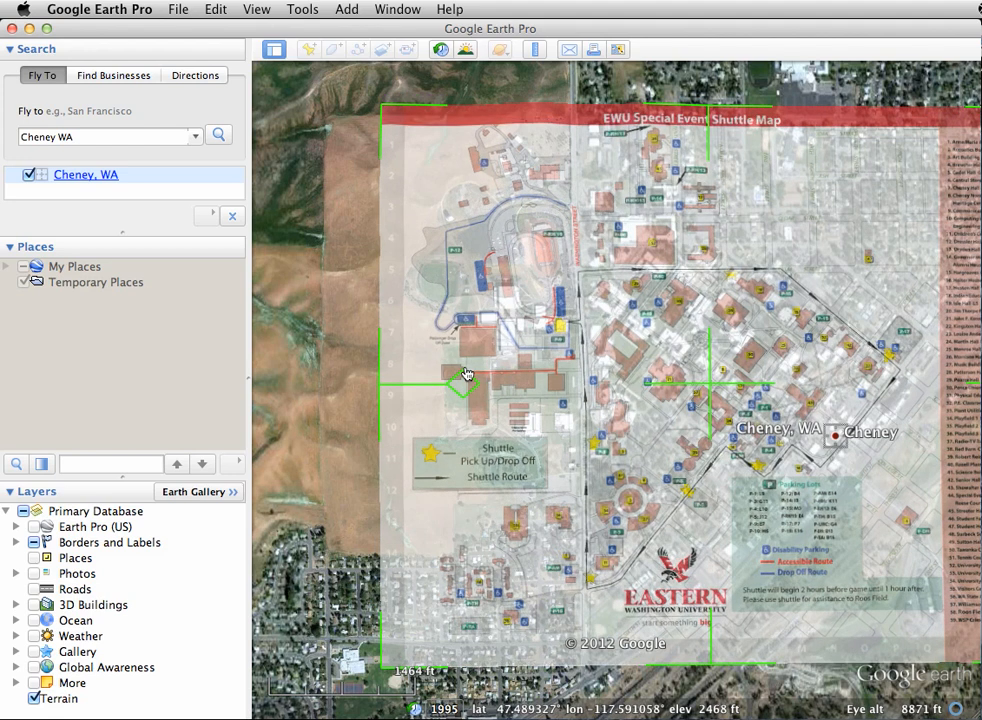
# Adjust the overlay's northwest corner and pull its south edge north to match the stadium and campus buildings.
pyautogui.scroll(4, 453, 344)
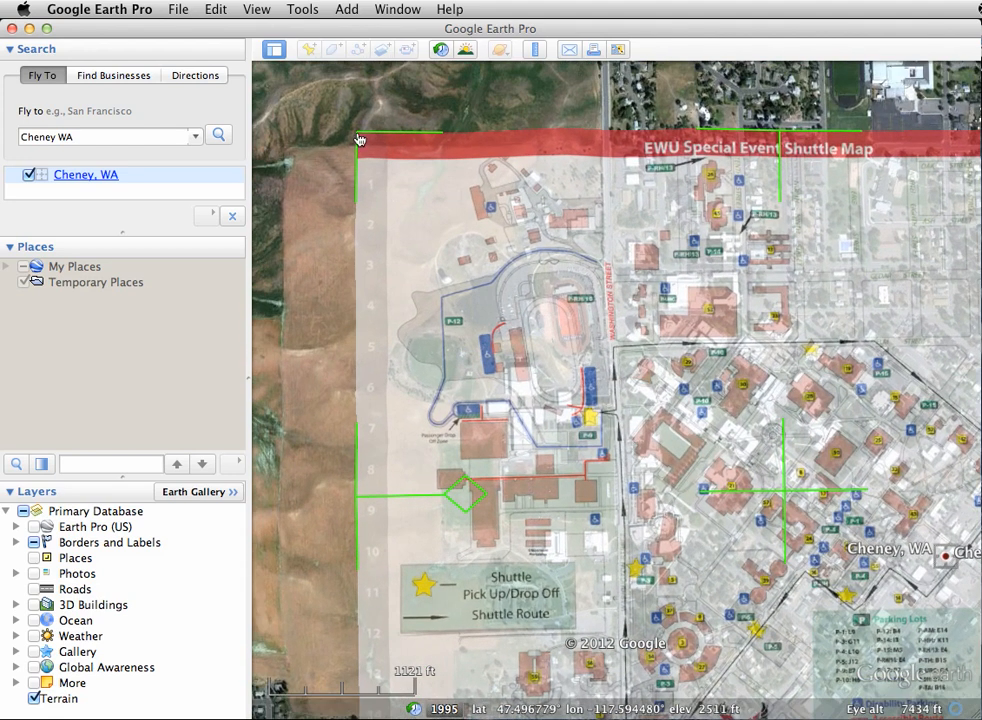
pyautogui.moveTo(359, 139); pyautogui.dragTo(388, 146)
pyautogui.moveTo(433, 196); pyautogui.dragTo(395, 157)
pyautogui.scroll(-2, 568, 329)
pyautogui.scroll(-4, 707, 528)
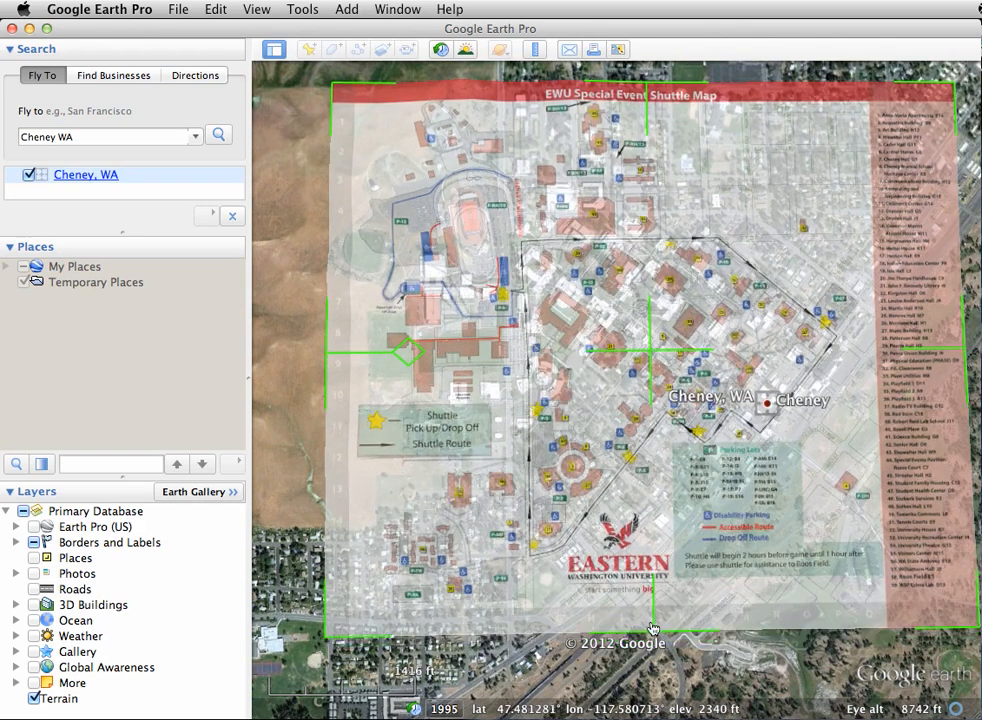
pyautogui.moveTo(652, 628); pyautogui.dragTo(637, 523)
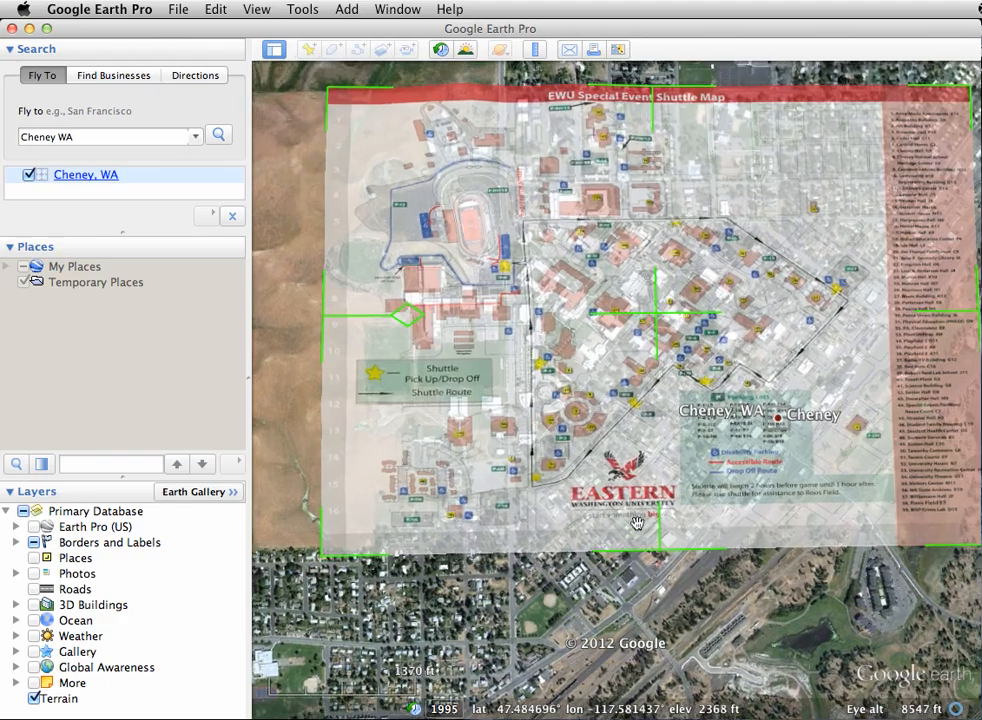
# Narrow the overlay by pulling its east edge slightly inward, and check its alignment with the campus imagery.
pyautogui.scroll(5, 637, 523)
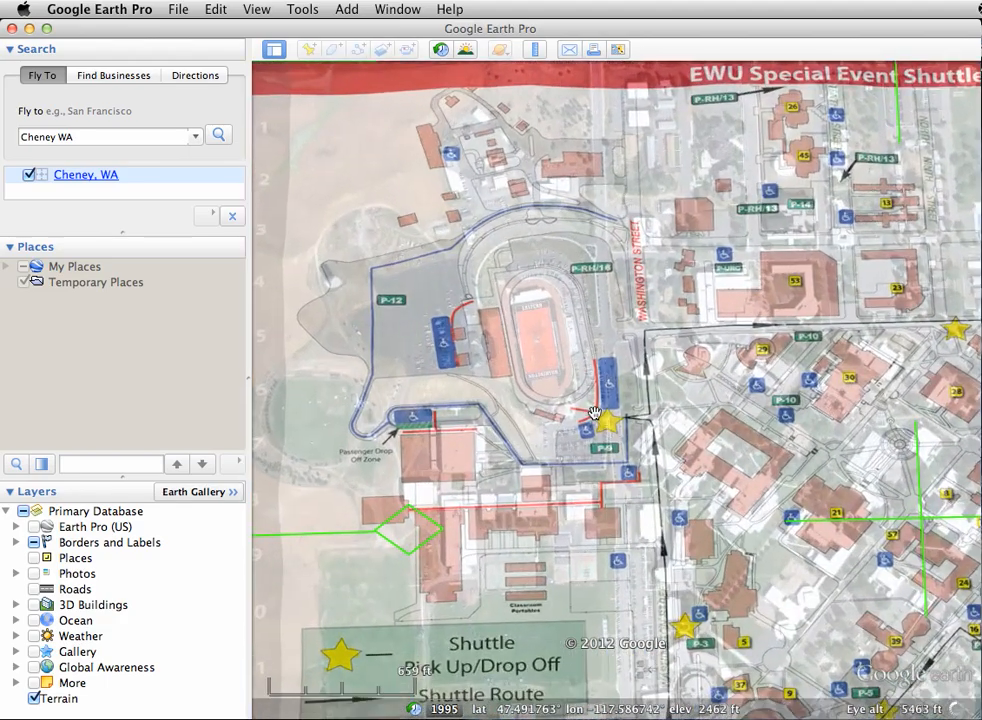
pyautogui.scroll(-4, 698, 432)
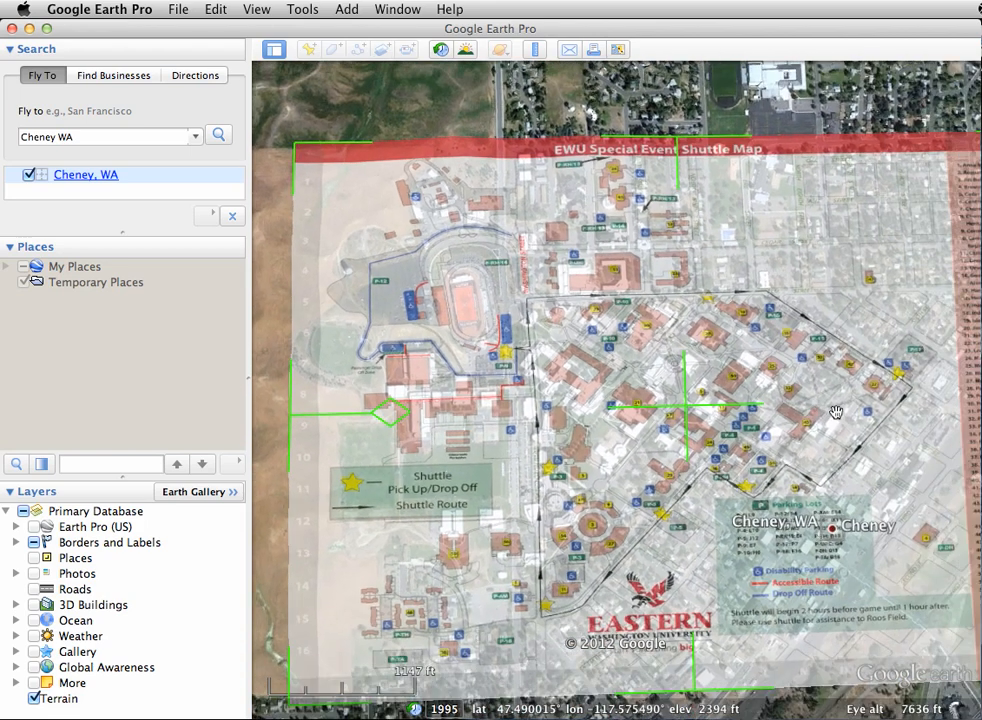
pyautogui.scroll(-2, 838, 412)
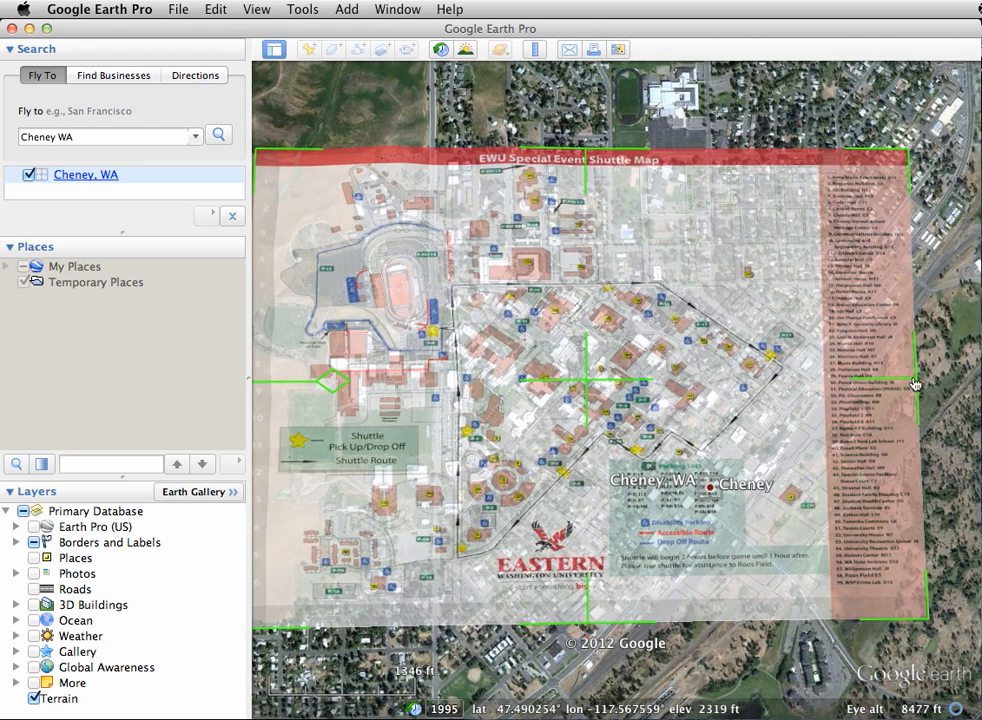
pyautogui.moveTo(914, 382); pyautogui.dragTo(904, 381)
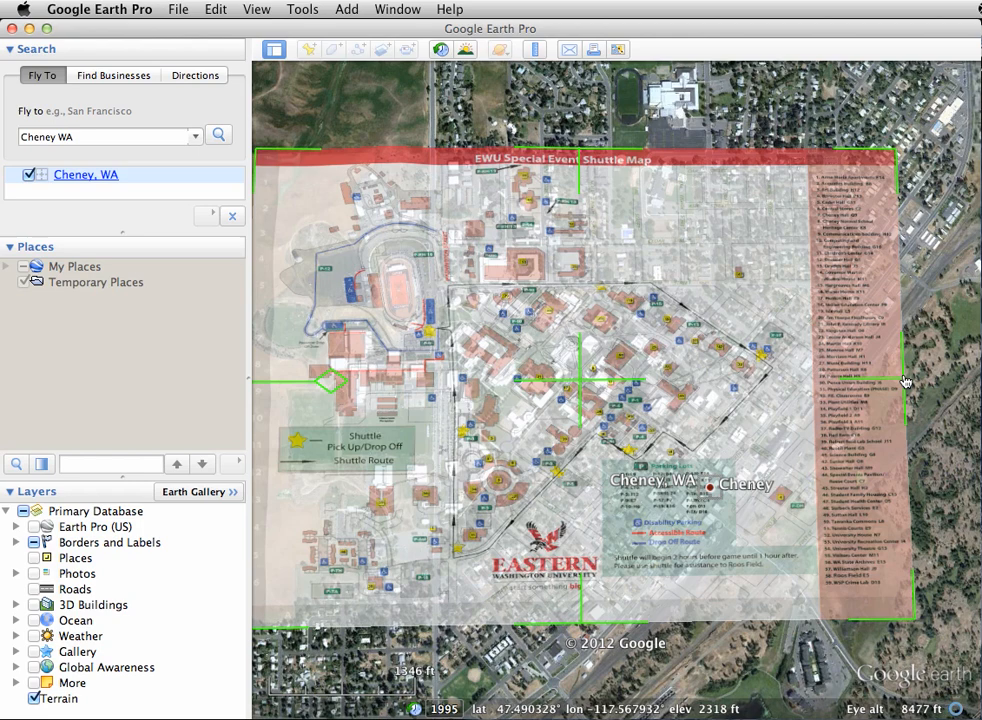
pyautogui.scroll(1, 901, 375)
pyautogui.scroll(-1, 899, 375)
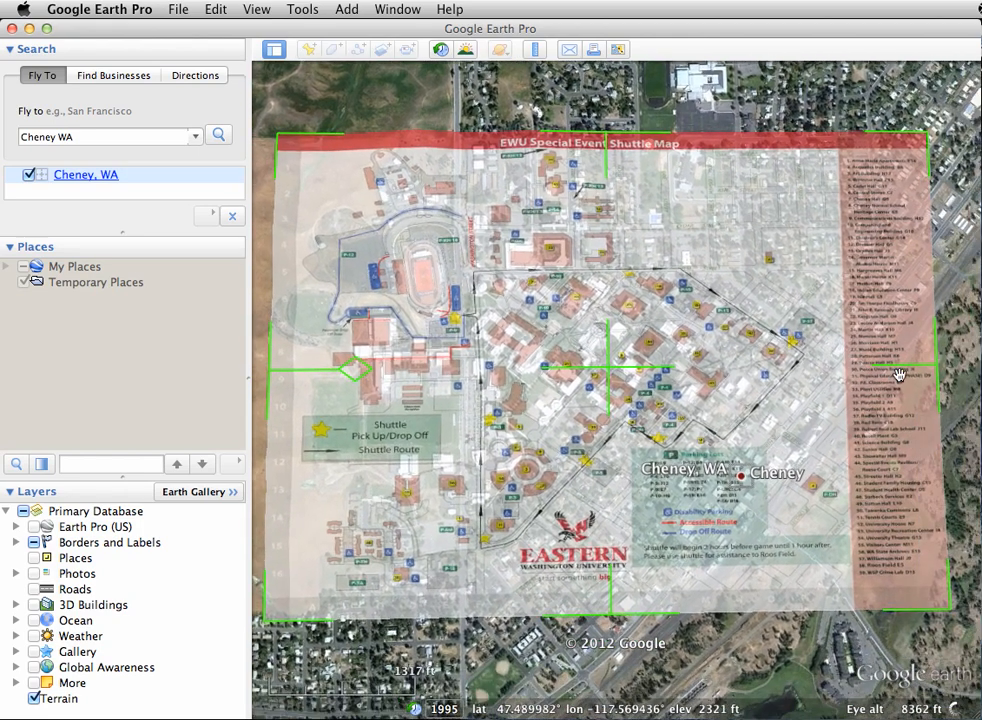
pyautogui.scroll(-2, 899, 375)
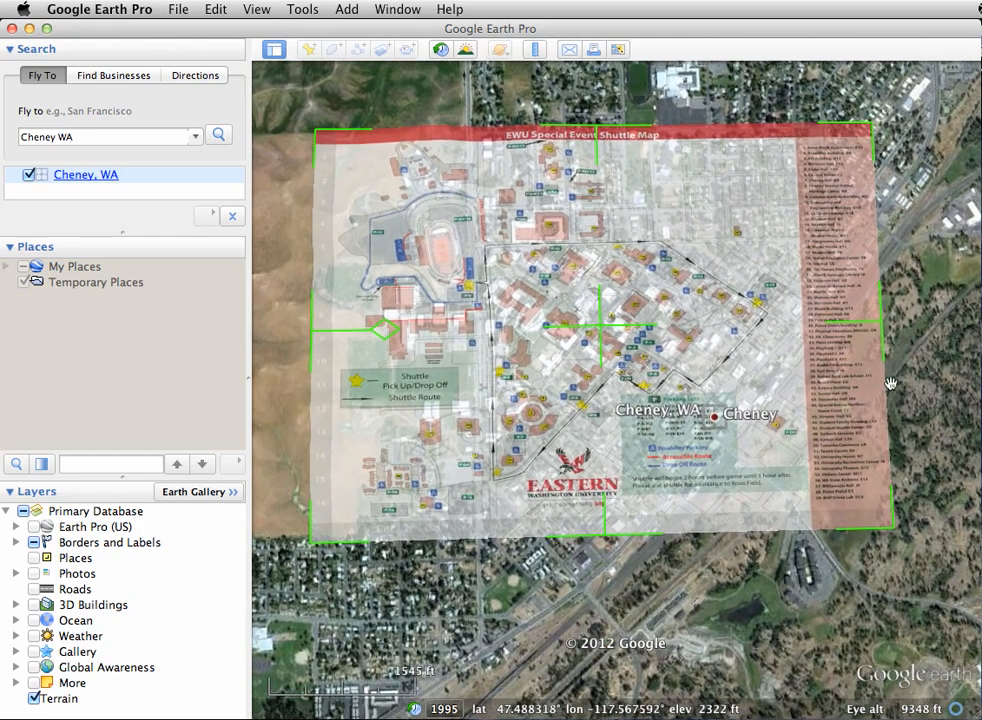
# Set the EWU Shuttle overlay back to fully opaque and finish creating it.
pyautogui.moveTo(981, 380); pyautogui.dragTo(278, 143)
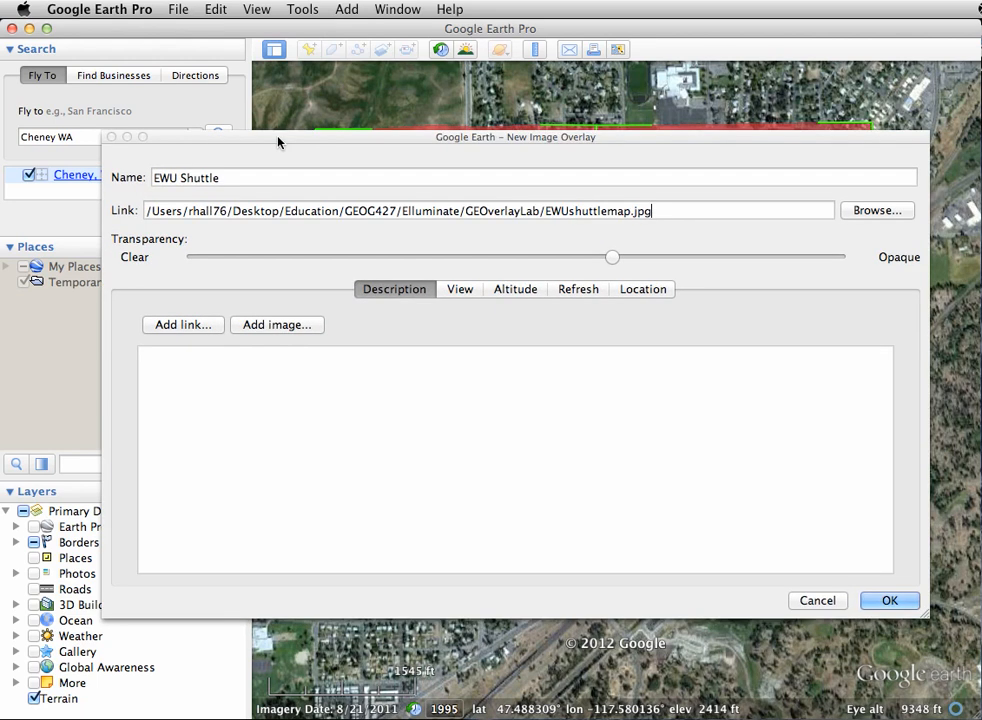
pyautogui.moveTo(606, 260); pyautogui.dragTo(841, 277)
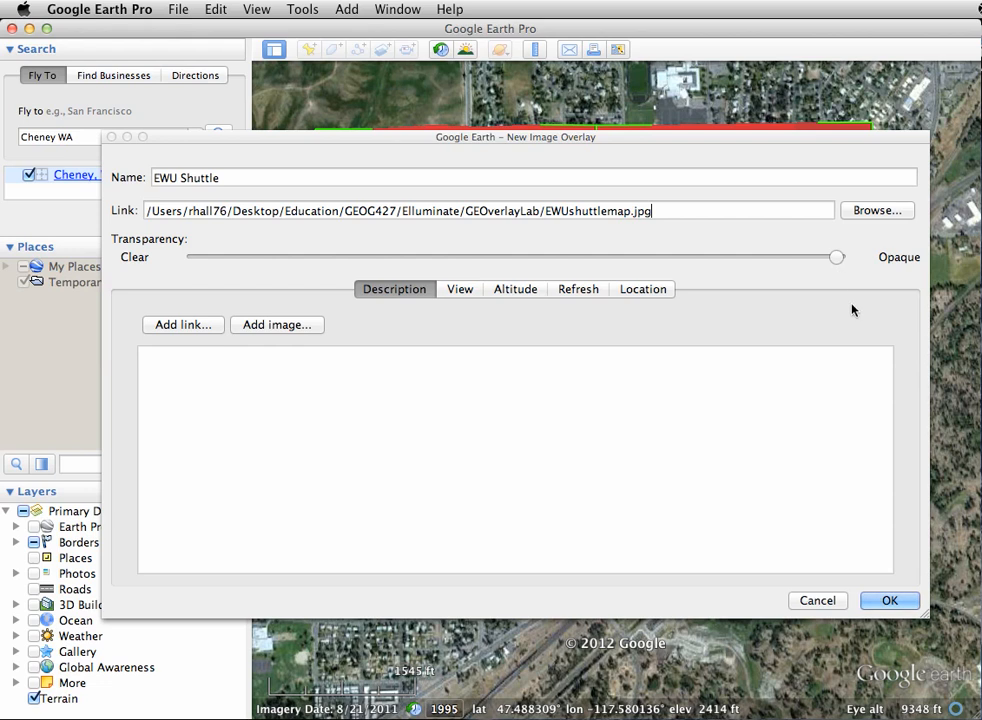
pyautogui.click(889, 600)
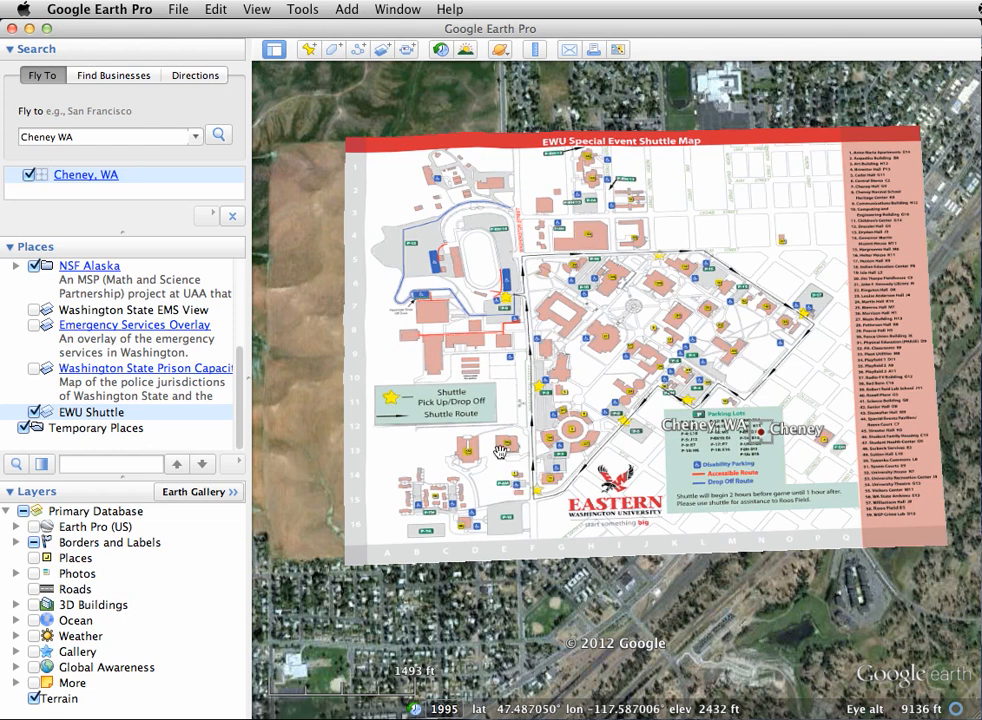
# Open the EWU Shuttle overlay's info window to view its editable properties.
pyautogui.rightClick(155, 421)
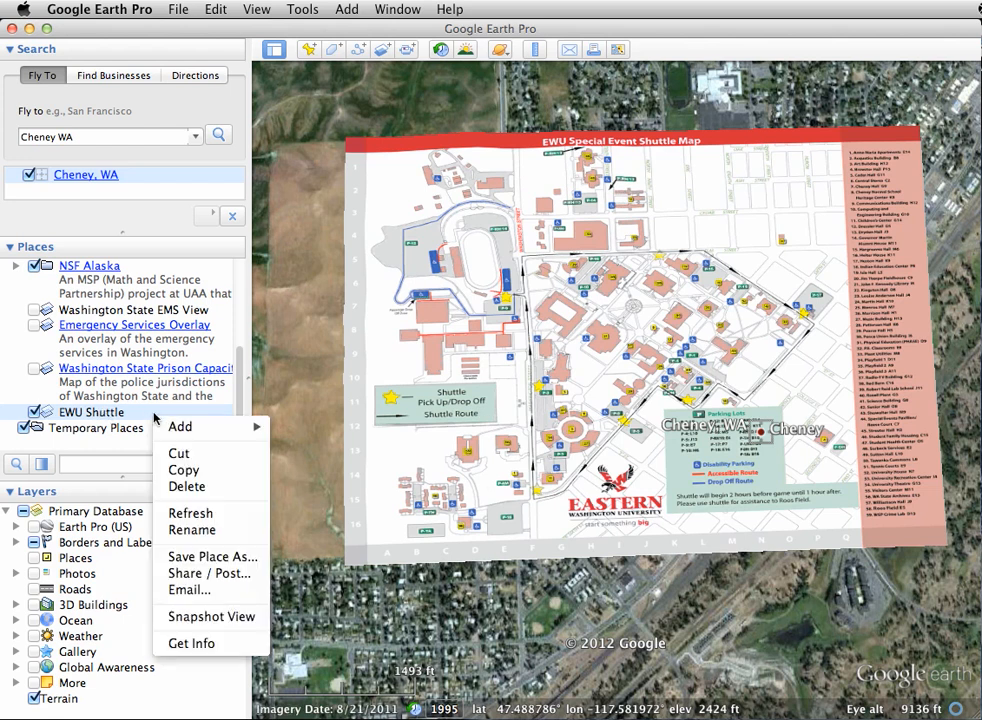
pyautogui.click(203, 644)
pyautogui.moveTo(677, 140); pyautogui.dragTo(399, 124)
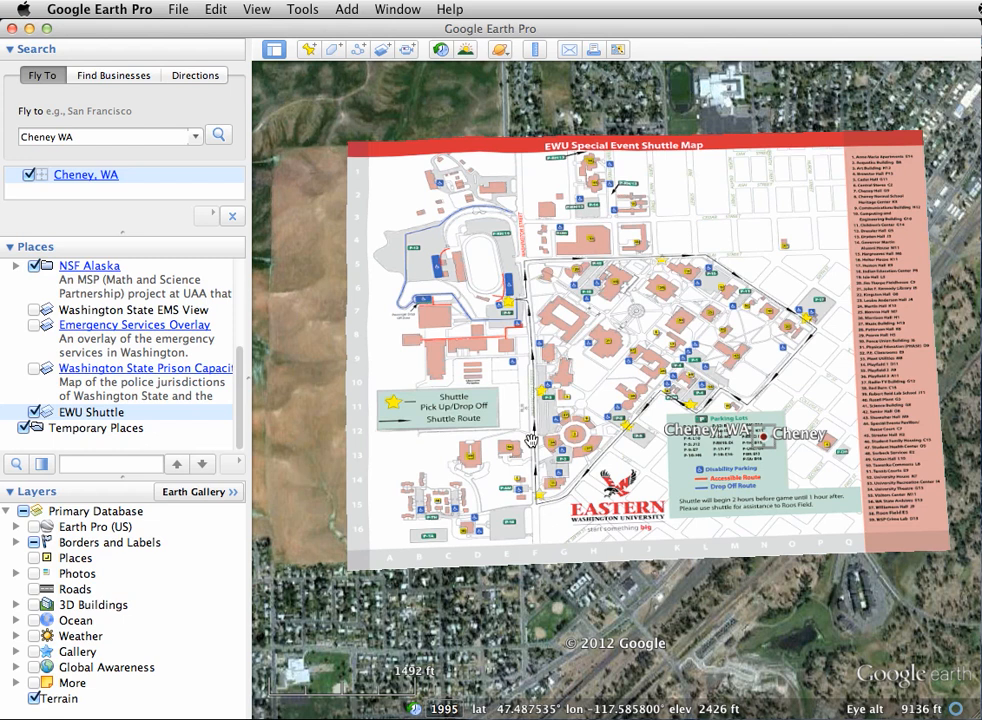
# Check which file formats are offered for saving the EWU Shuttle overlay, and leave without saving.
pyautogui.rightClick(131, 417)
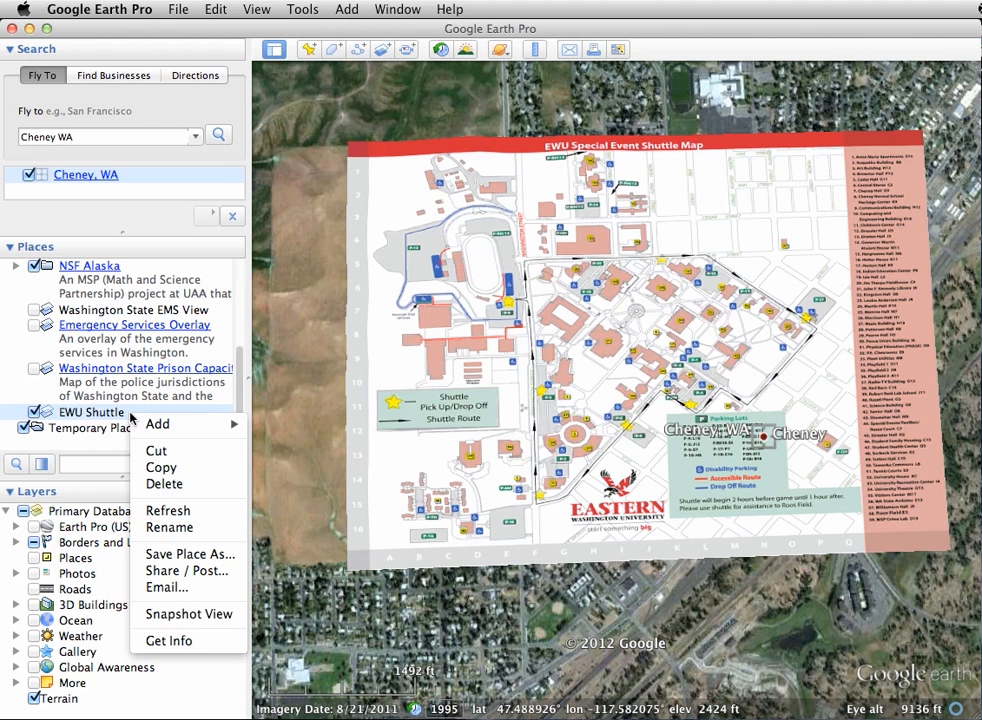
pyautogui.click(173, 555)
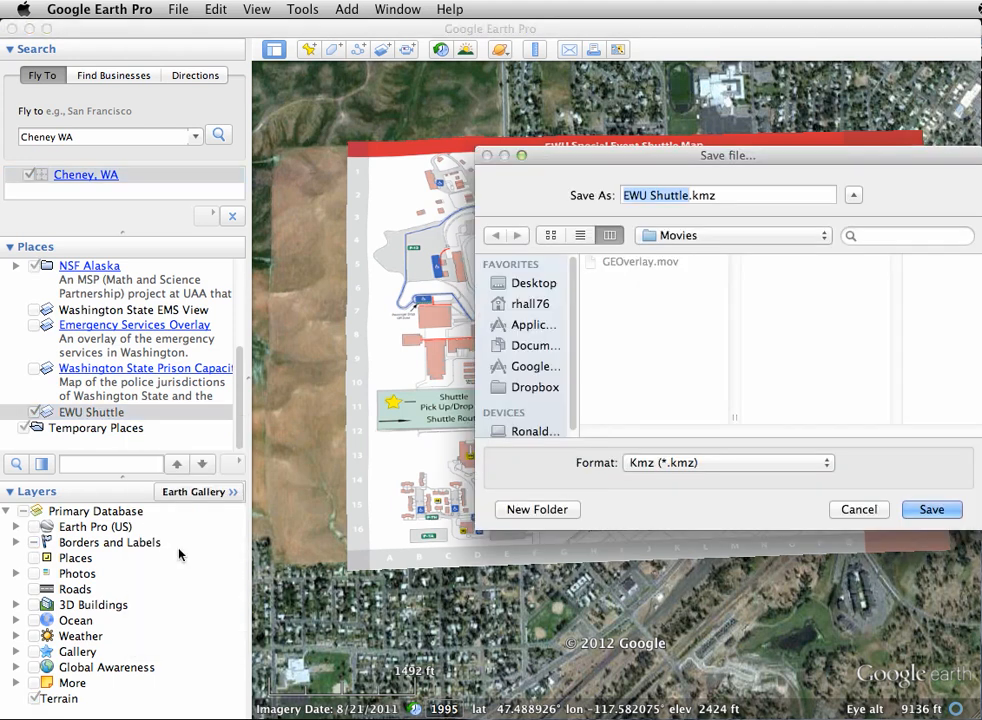
pyautogui.moveTo(601, 165); pyautogui.dragTo(407, 122)
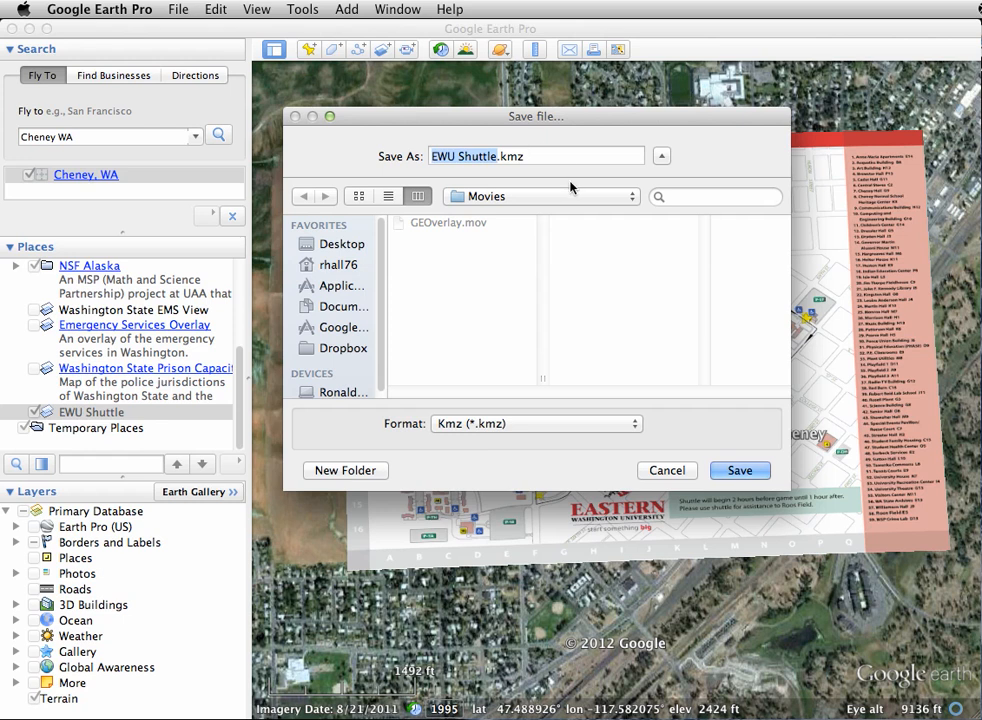
pyautogui.click(636, 430)
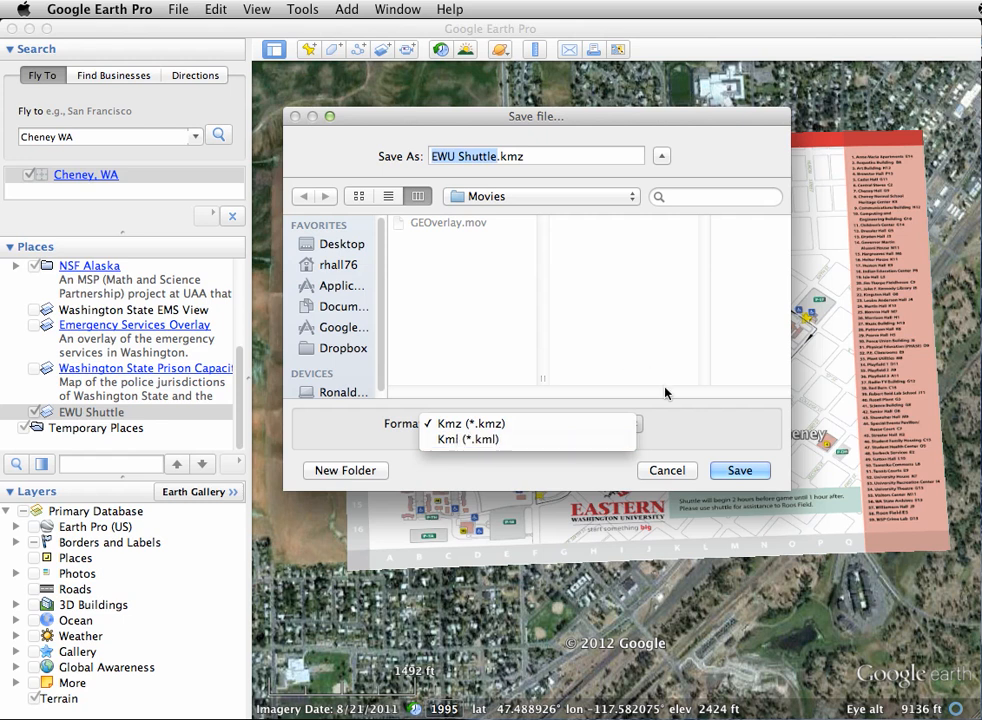
pyautogui.click(664, 470)
pyautogui.click(664, 470)
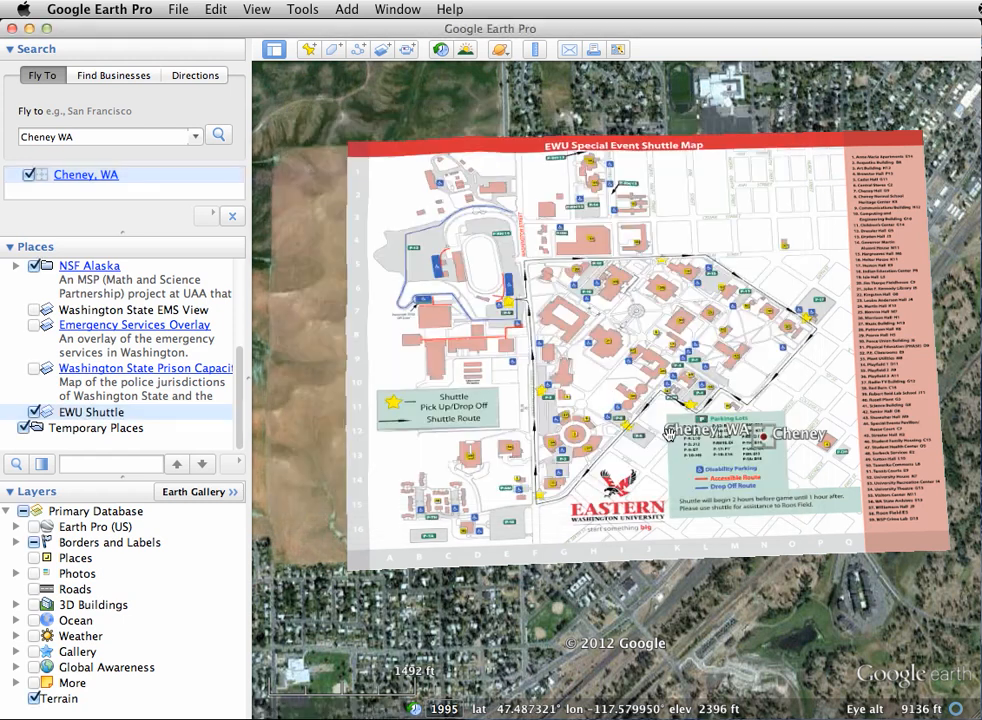